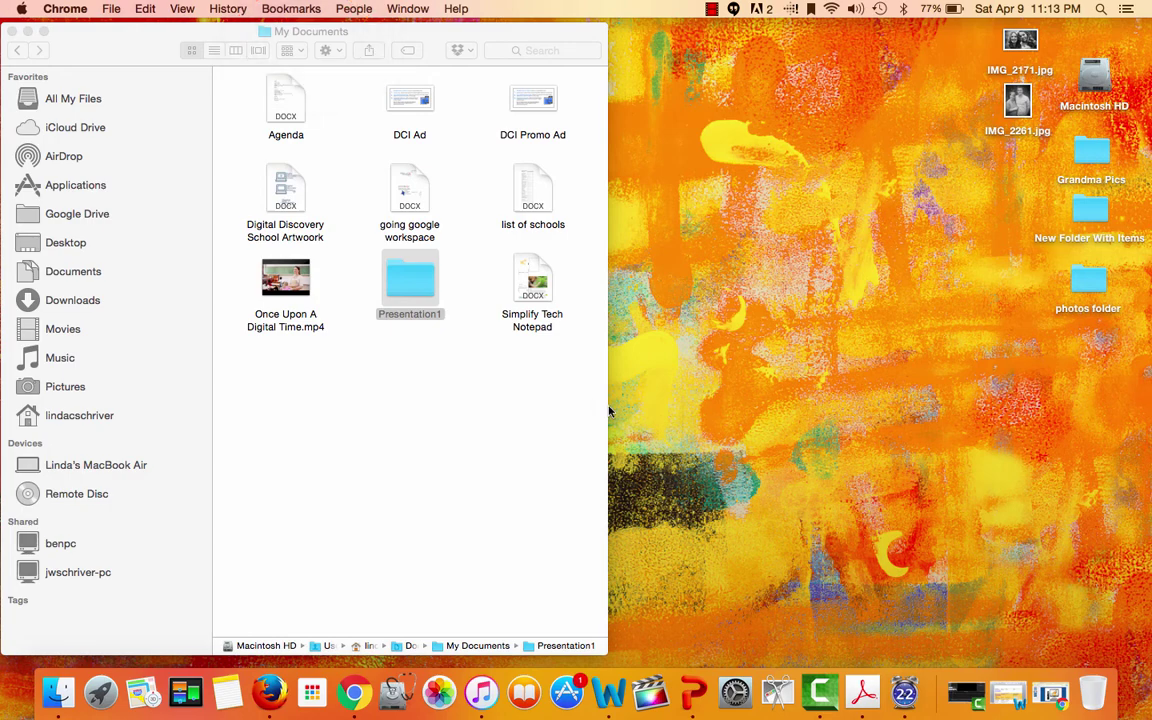
Step: Make the Finder My Documents window narrower and nudge it up toward the left
{"action": "left_click", "coordinate": [602, 118]}
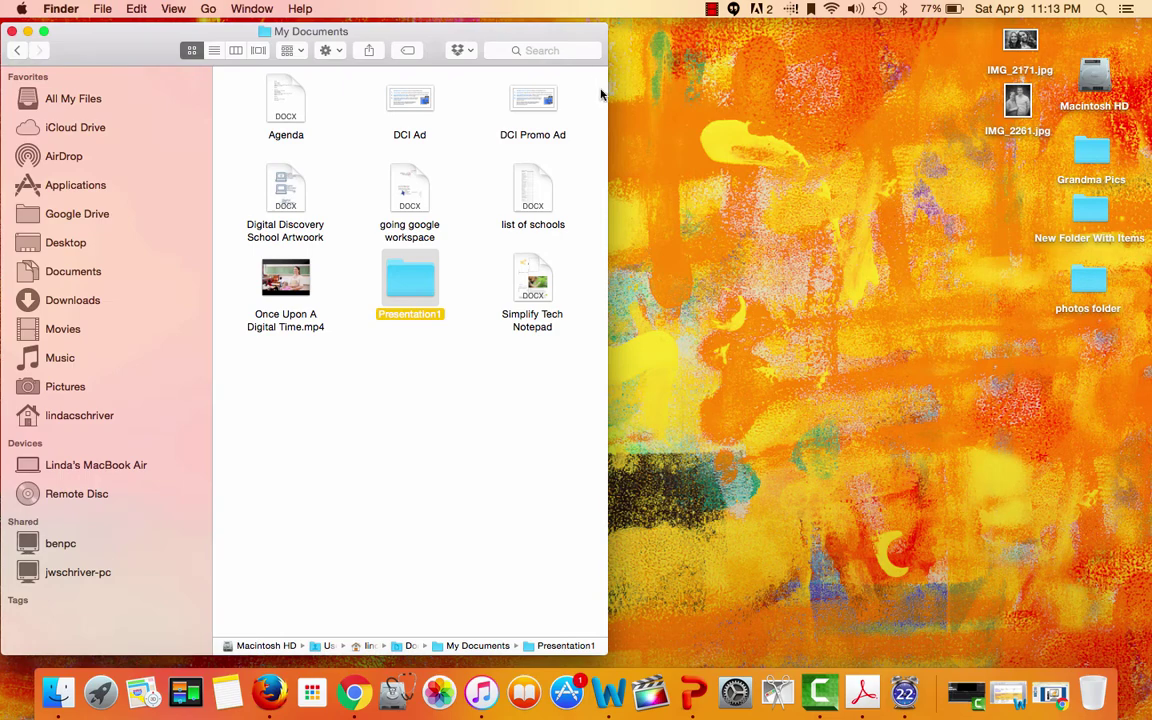
{"action": "mouse_move", "coordinate": [606, 118]}
{"action": "left_mouse_down"}
{"action": "mouse_move", "coordinate": [740, 110]}
{"action": "mouse_move", "coordinate": [582, 128]}
{"action": "left_mouse_up"}
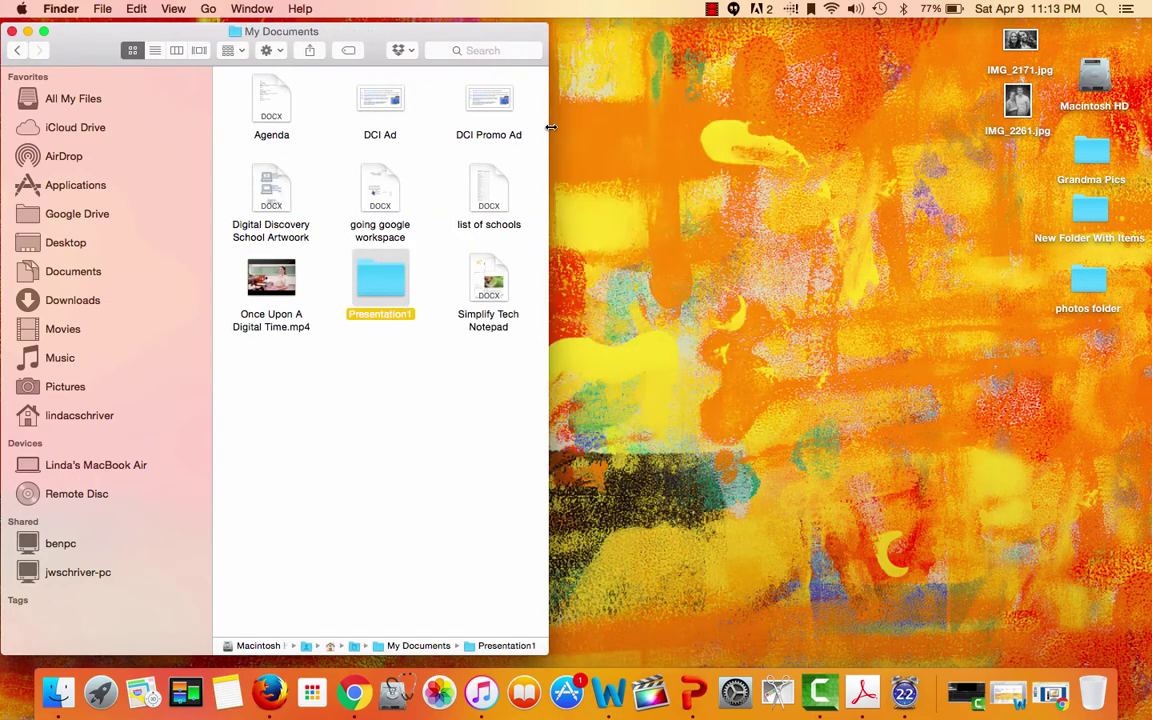
{"action": "left_click_drag", "start_coordinate": [466, 33], "coordinate": [467, 31]}
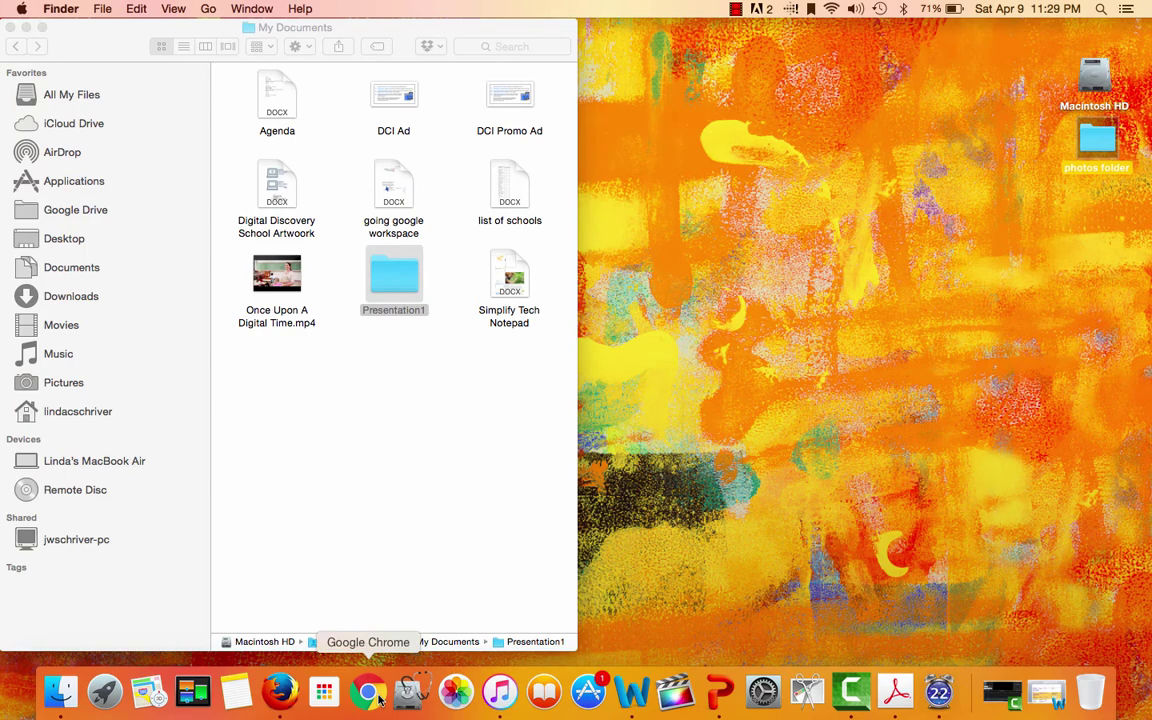
Step: Launch Google Chrome and sign in with the Google account e-mail and password
{"action": "left_click", "coordinate": [380, 700]}
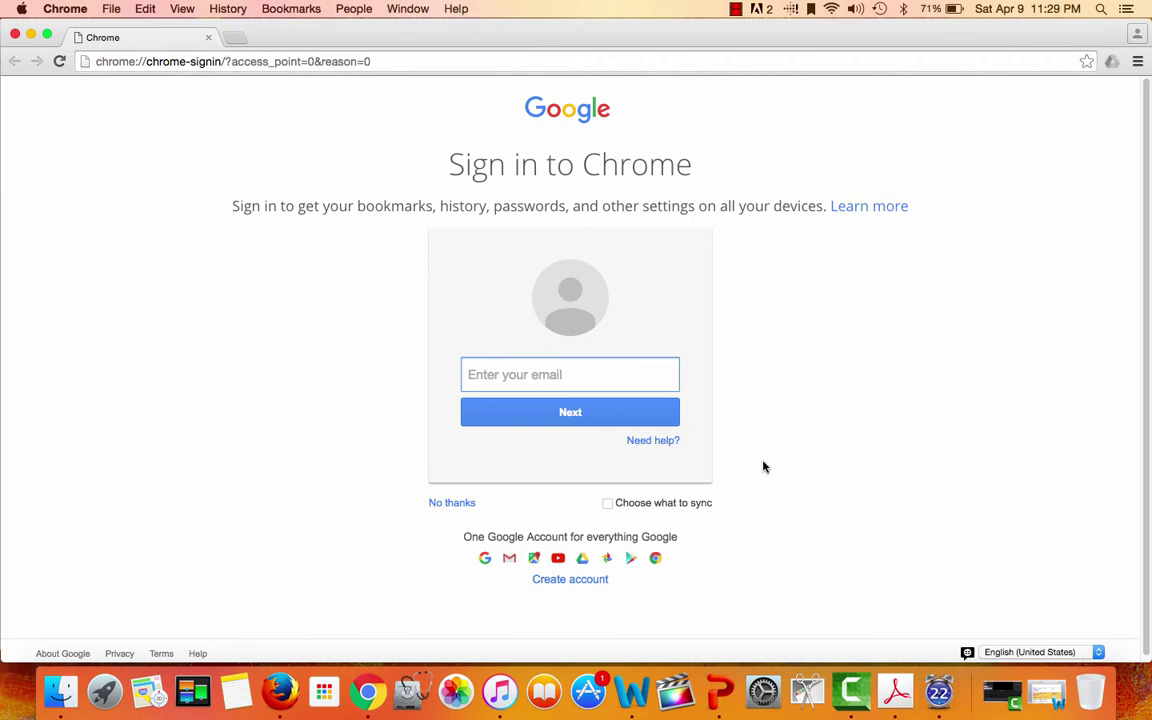
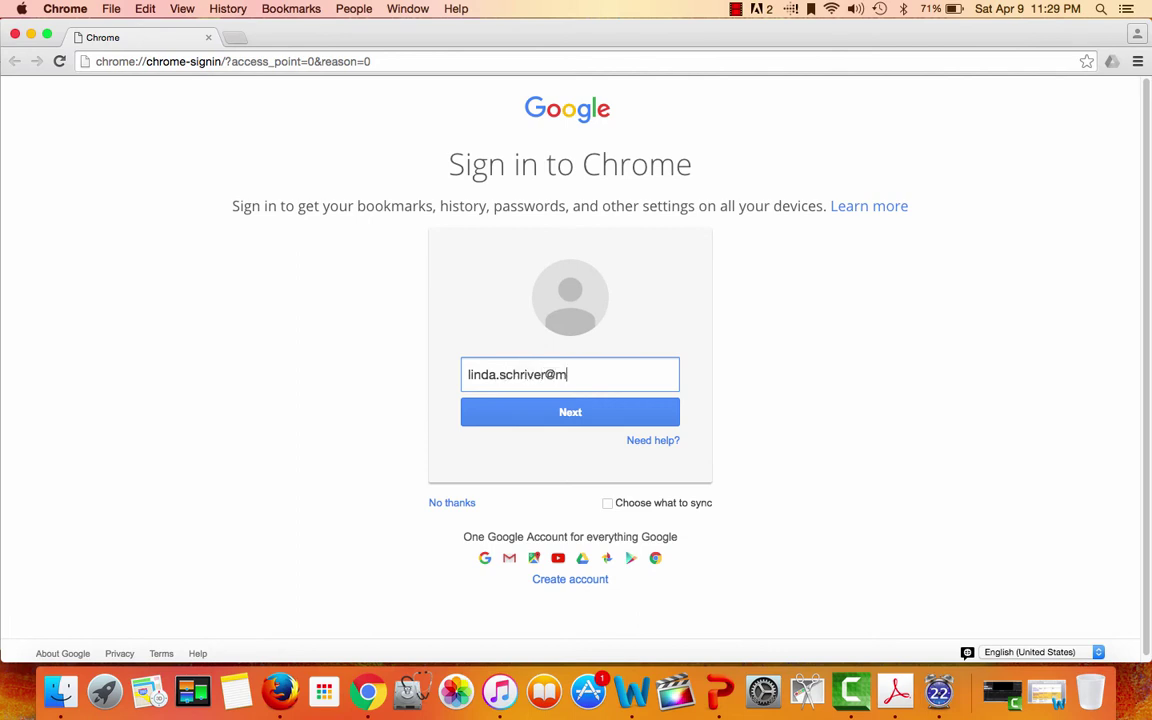
{"action": "key", "text": "Return"}
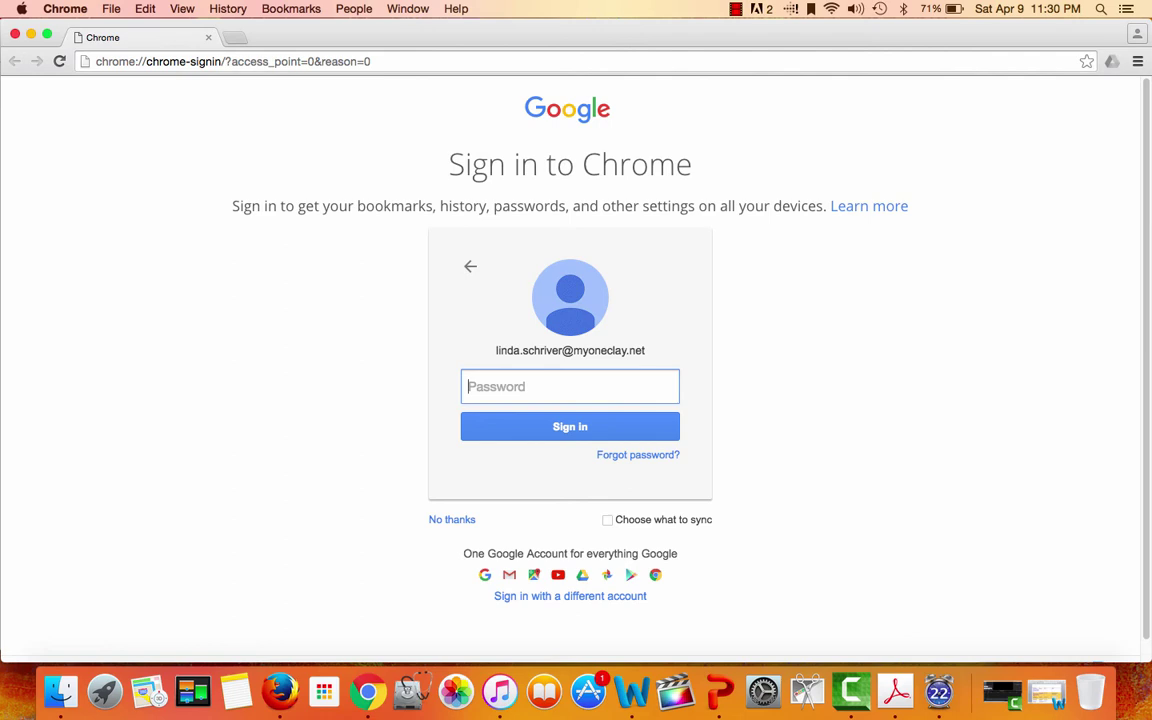
{"action": "type", "text": "••••••••"}
{"action": "key", "text": "Return"}
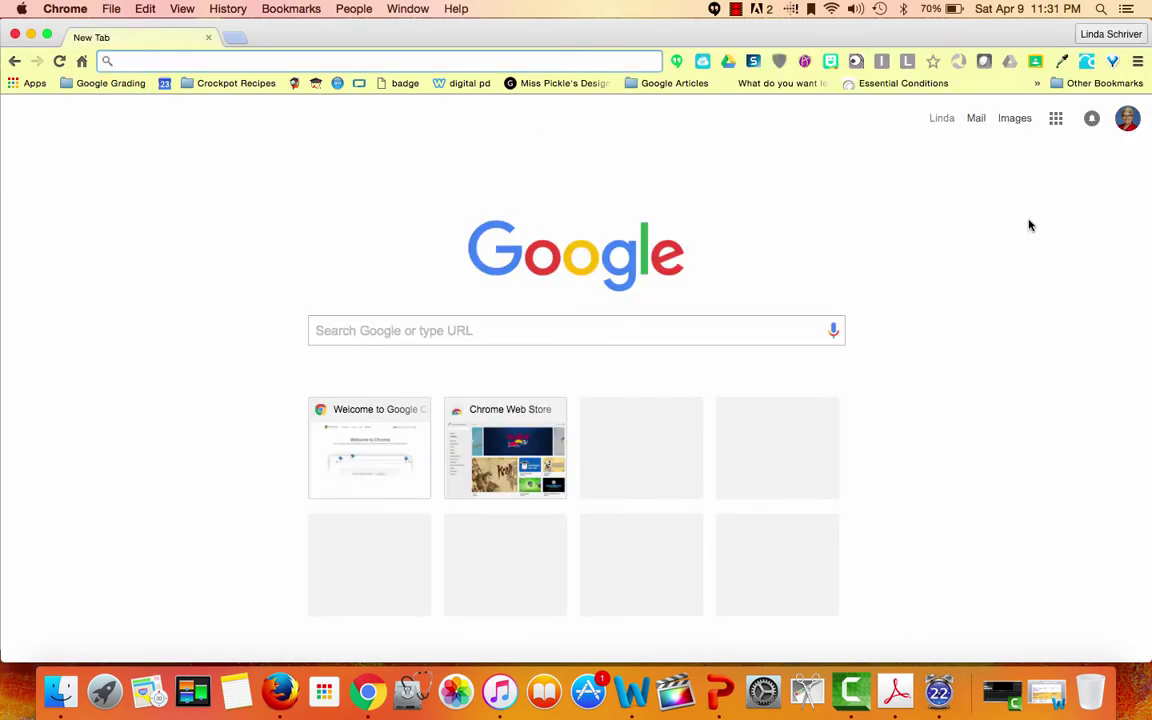
Step: Open Google Drive from the Google apps grid on the new tab
{"action": "left_click", "coordinate": [1057, 122]}
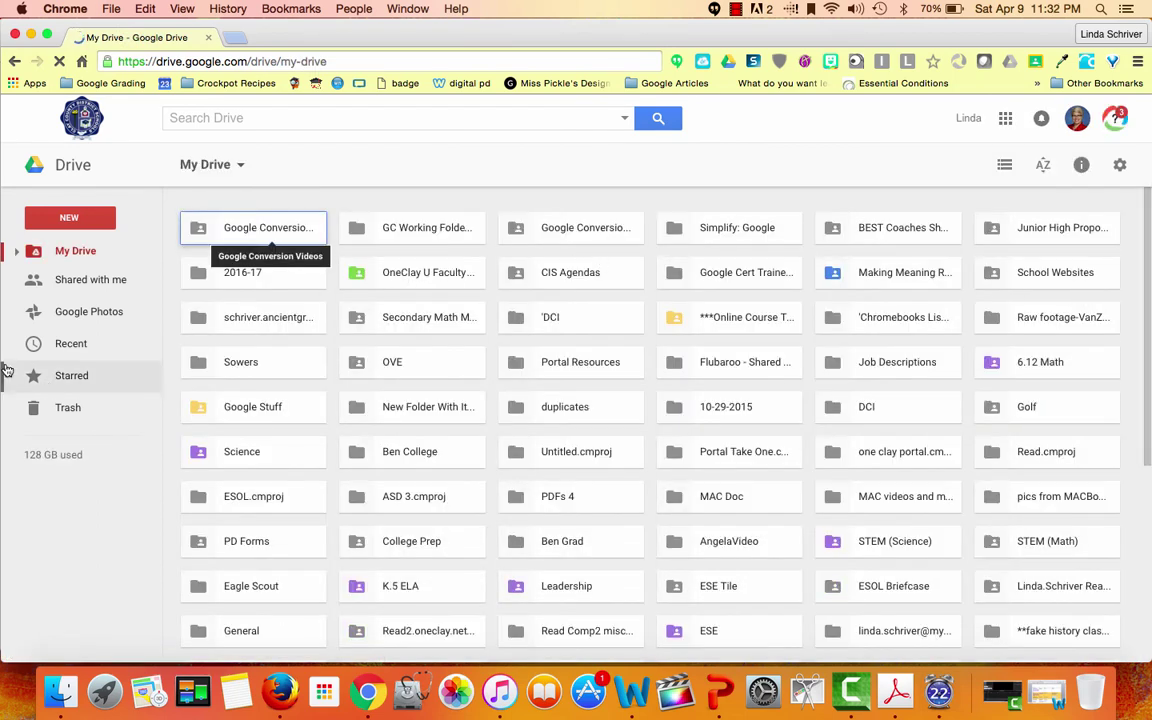
Step: Narrow Chrome from its left edge so Finder's My Documents shows beside My Drive
{"action": "mouse_move", "coordinate": [4, 292]}
{"action": "left_mouse_down"}
{"action": "mouse_move", "coordinate": [629, 316]}
{"action": "mouse_move", "coordinate": [577, 314]}
{"action": "left_mouse_up"}
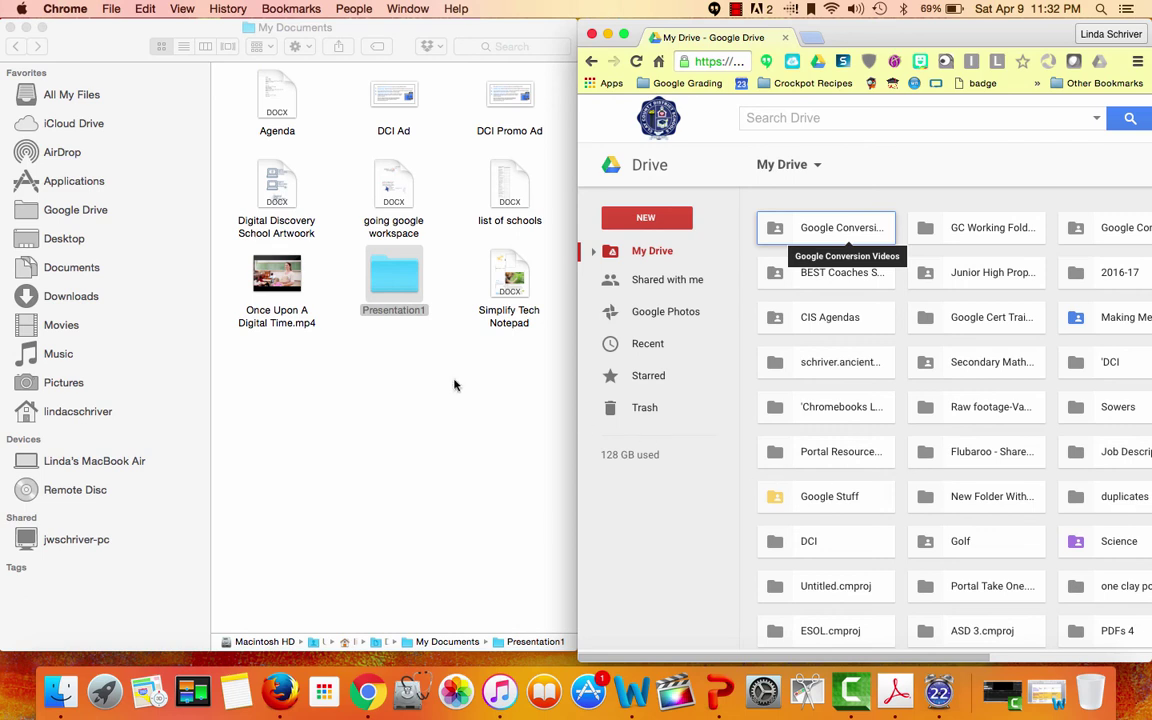
Step: Upload Simplify Tech Notepad into My Drive, then marquee-select all nine My Documents items
{"action": "left_click", "coordinate": [499, 262]}
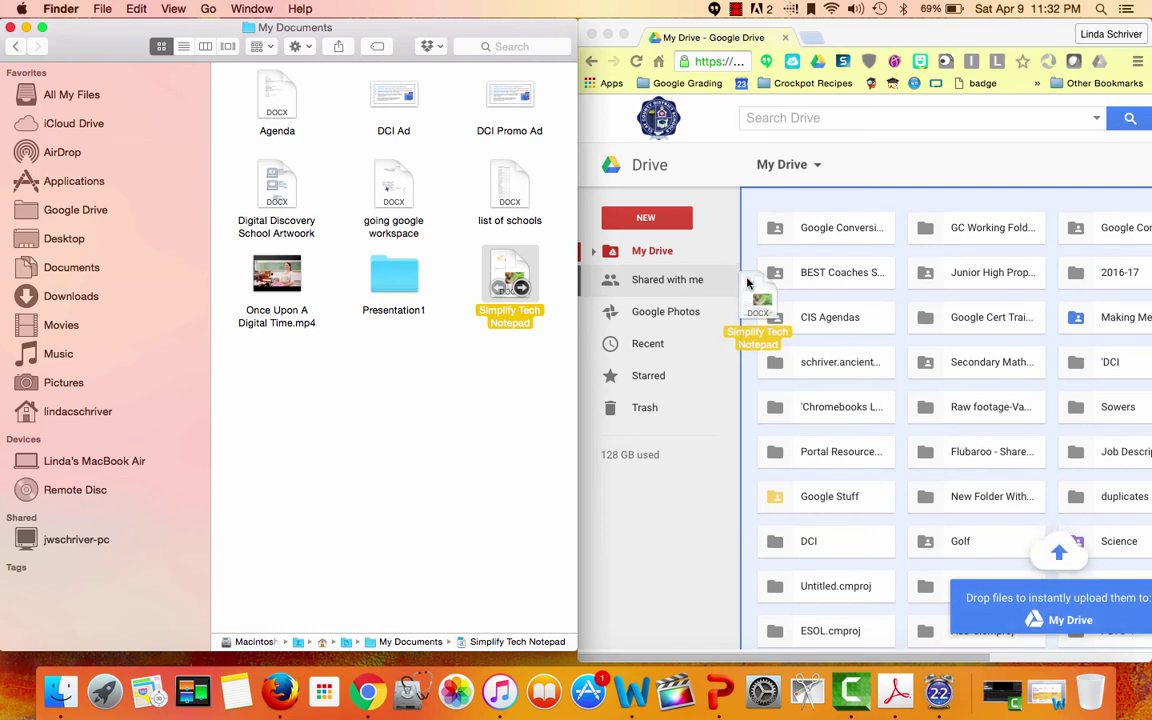
{"action": "left_click_drag", "start_coordinate": [499, 262], "coordinate": [748, 285]}
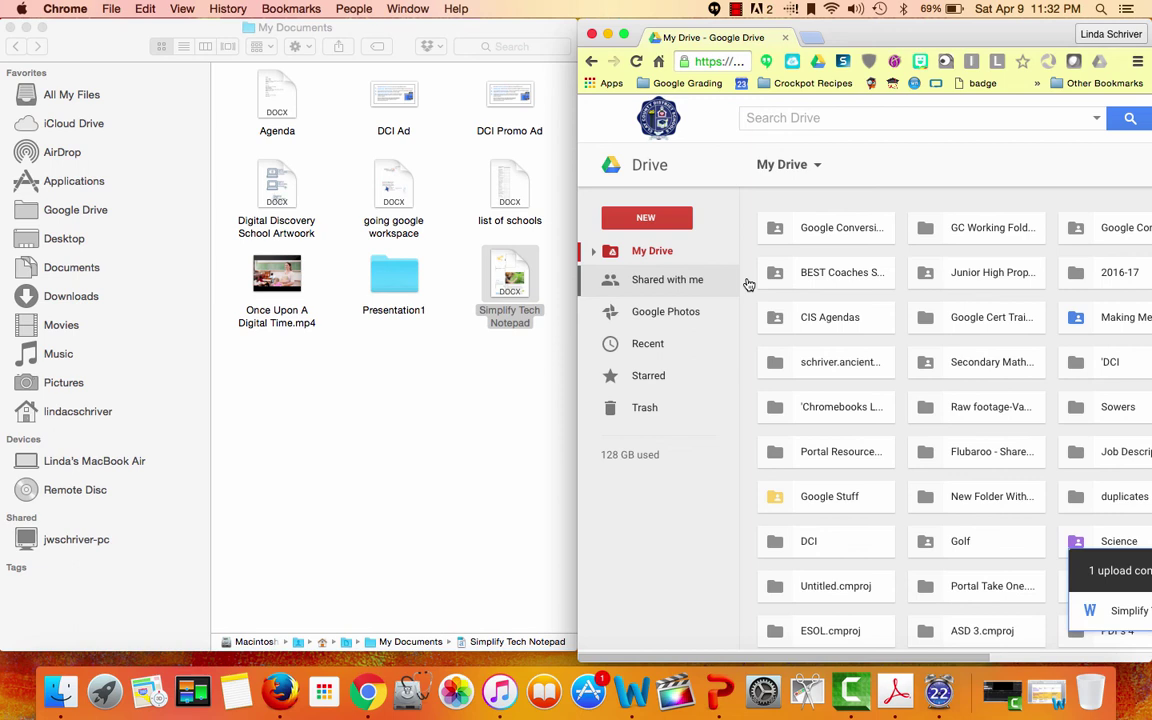
{"action": "left_click", "coordinate": [546, 380]}
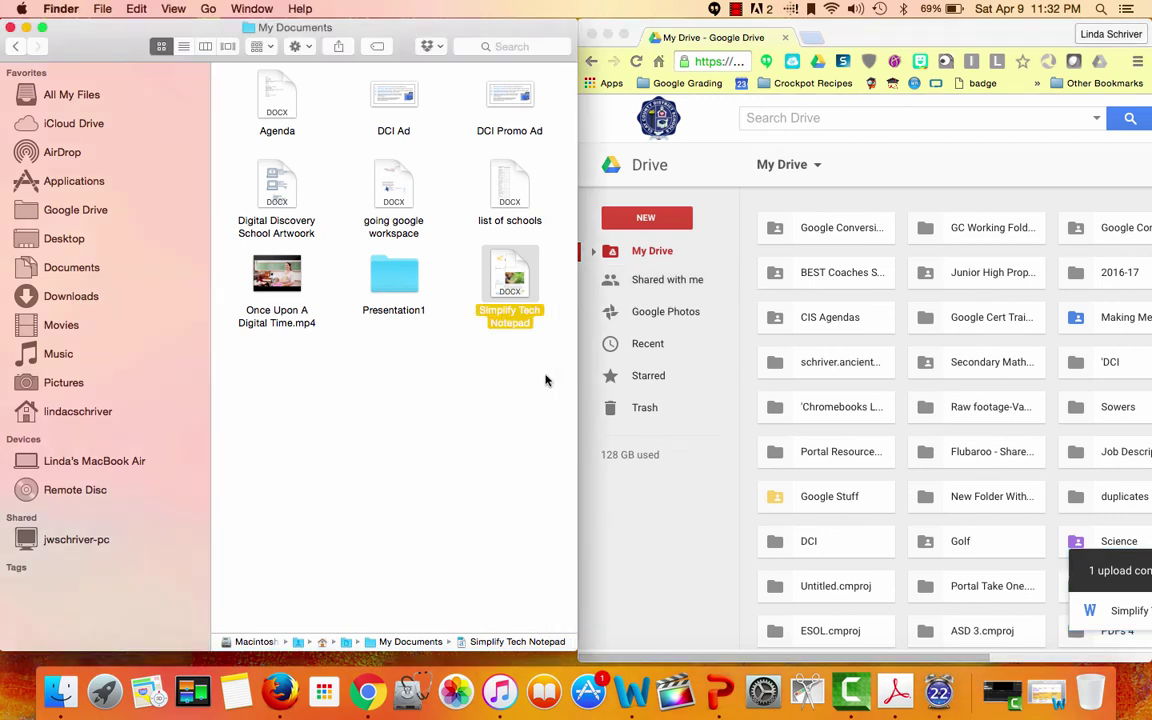
{"action": "mouse_move", "coordinate": [492, 338]}
{"action": "left_mouse_down"}
{"action": "mouse_move", "coordinate": [249, 95]}
{"action": "mouse_move", "coordinate": [618, 180]}
{"action": "mouse_move", "coordinate": [820, 255]}
{"action": "left_mouse_up"}
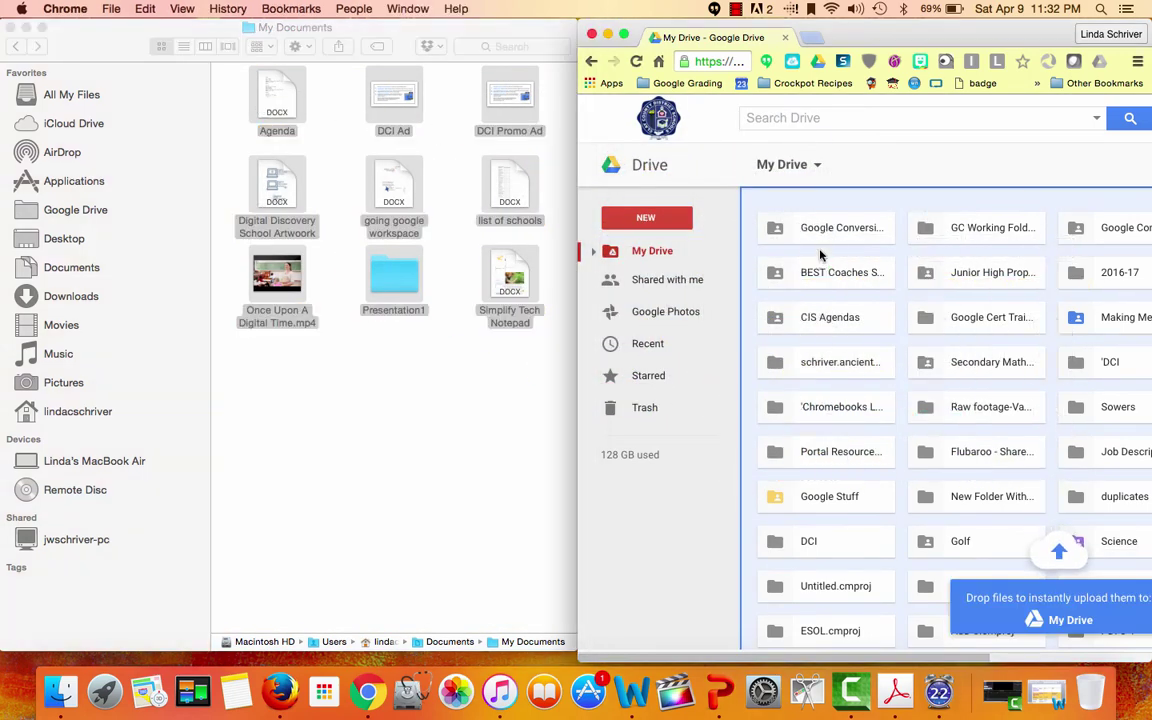